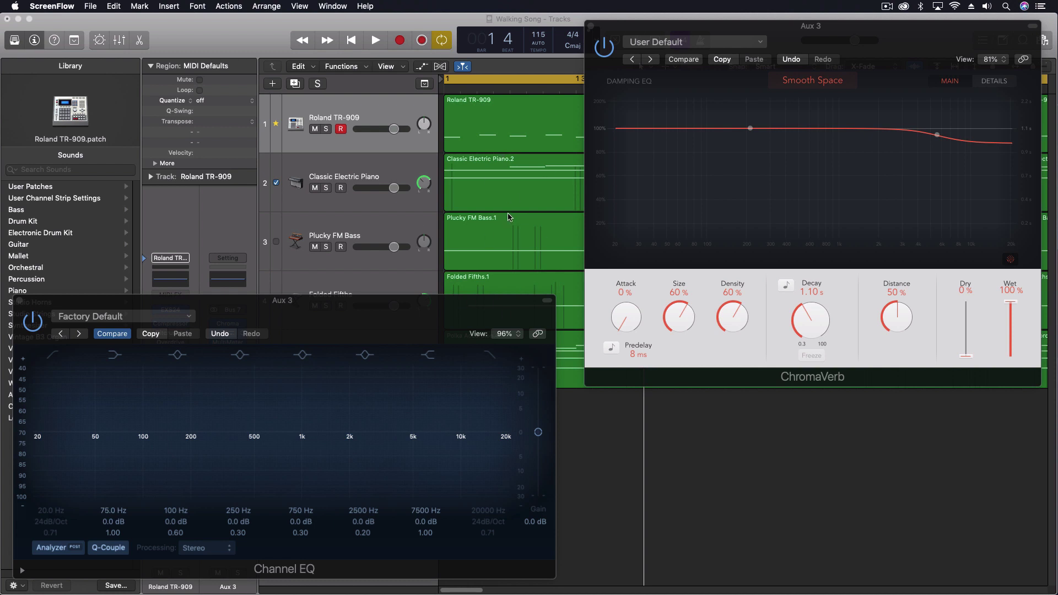
- Play the Walking Song project briefly to hear the current reverb
left_click(574, 244)
key("space")
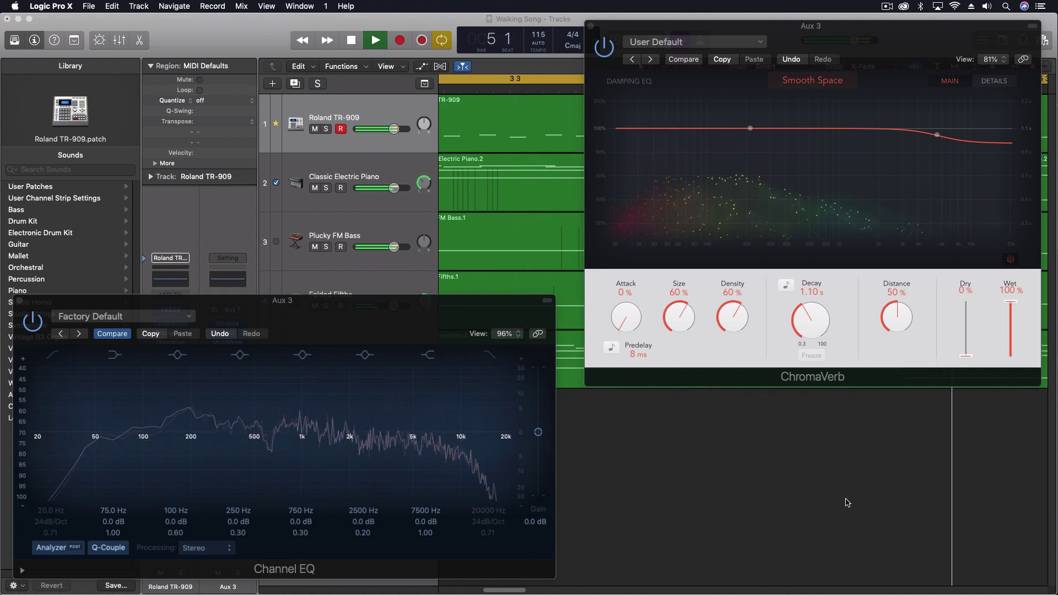
key("space")
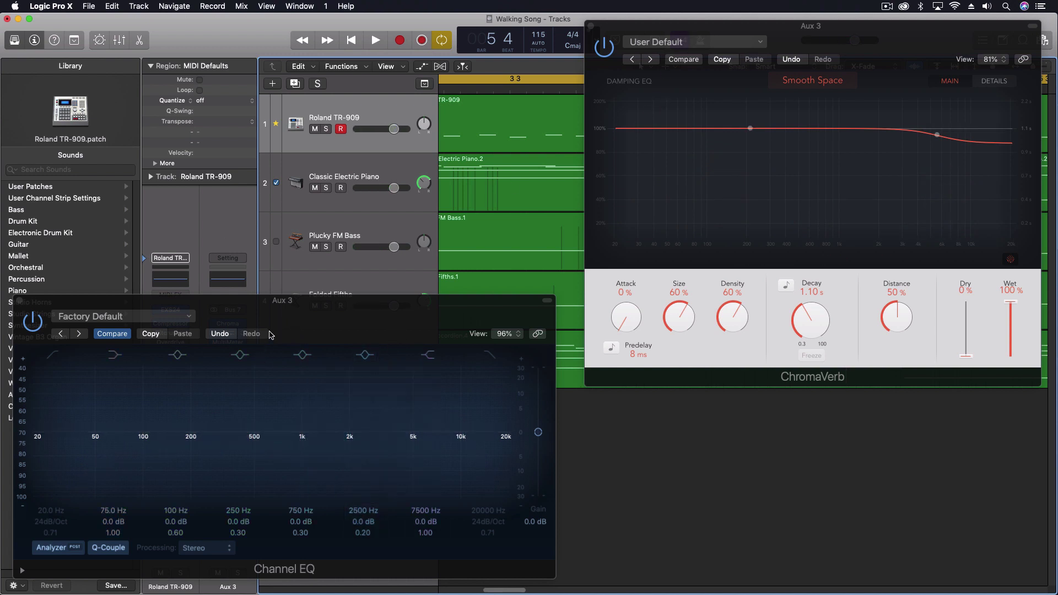
- Route the Roland TR-909 track's empty send to Bus 7, feeding the Aux 3 reverb
key("v")
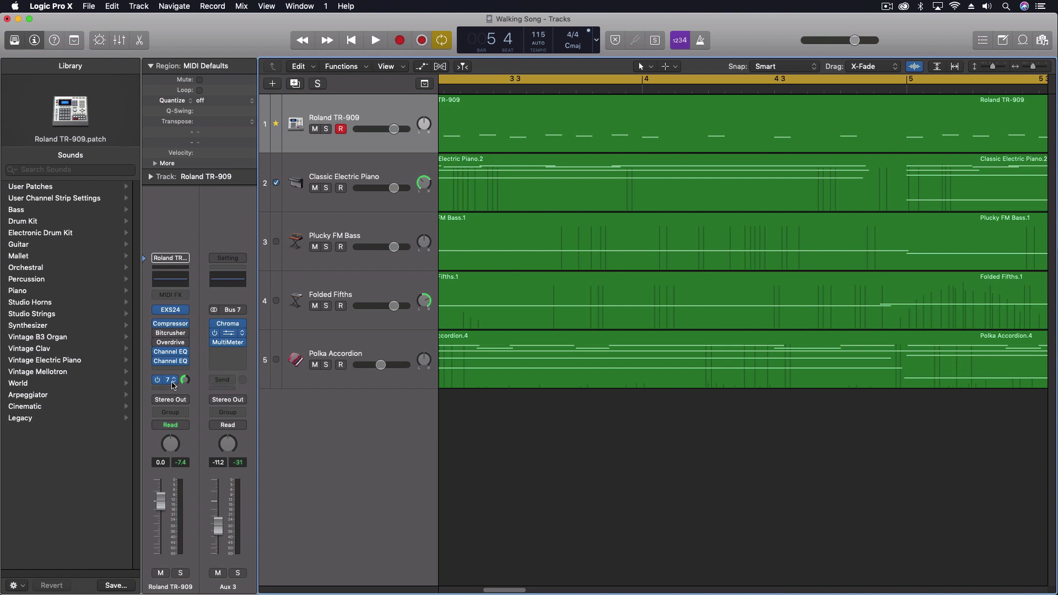
left_click(166, 379)
left_click(204, 398)
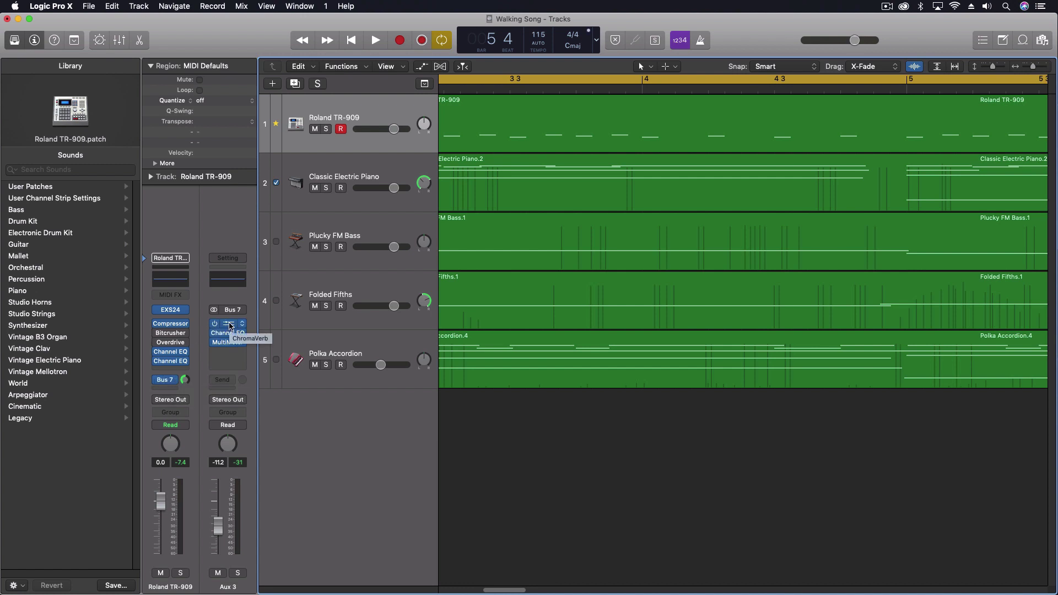
key("v")
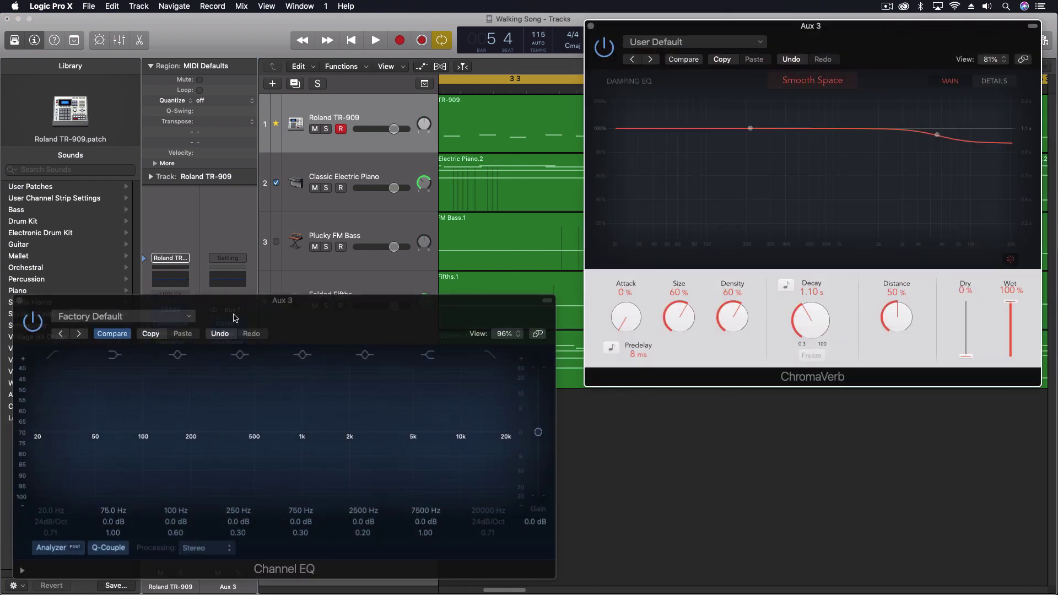
key("v")
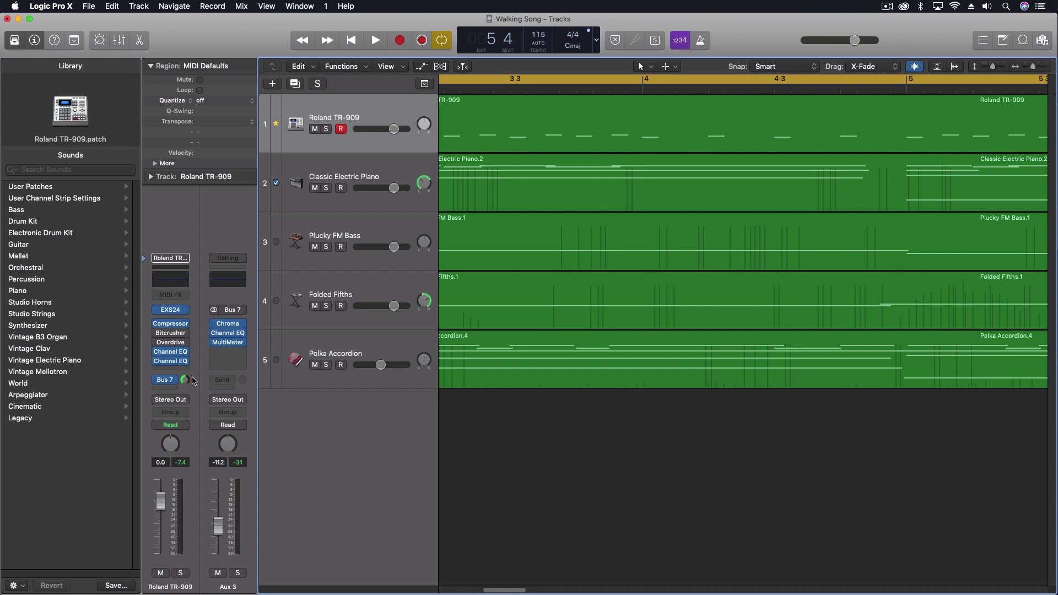
- Reopen Aux 3's ChromaVerb, keep the Smooth Space room, and show its Details page
left_click(228, 333)
left_click(228, 324)
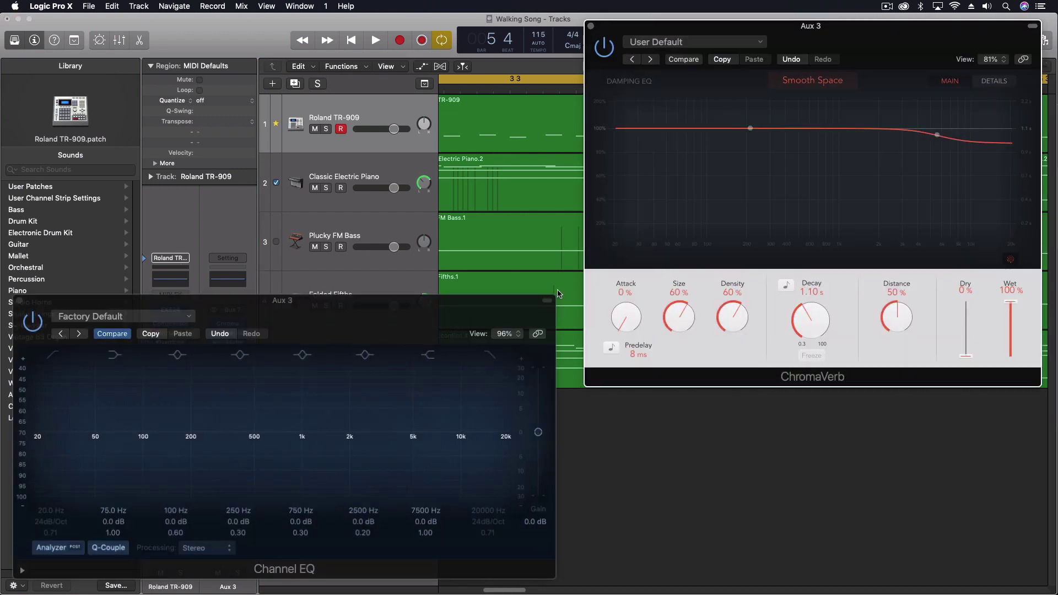
left_click(821, 82)
left_click(821, 82)
left_click(994, 80)
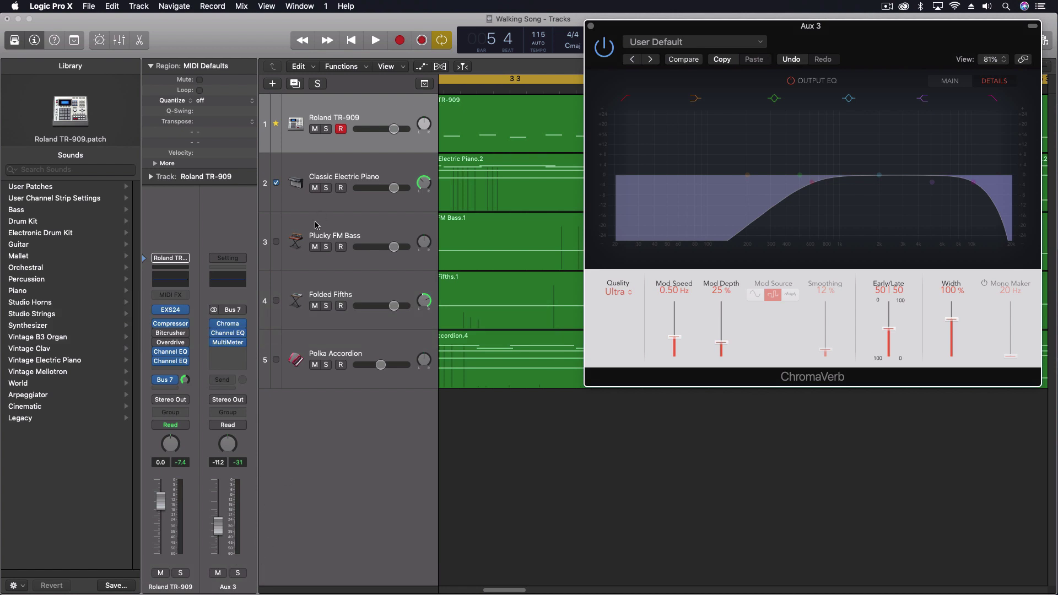
- Solo Aux 3 and compare the reverb with its Output EQ low cut bypassed and enabled
left_click(238, 573)
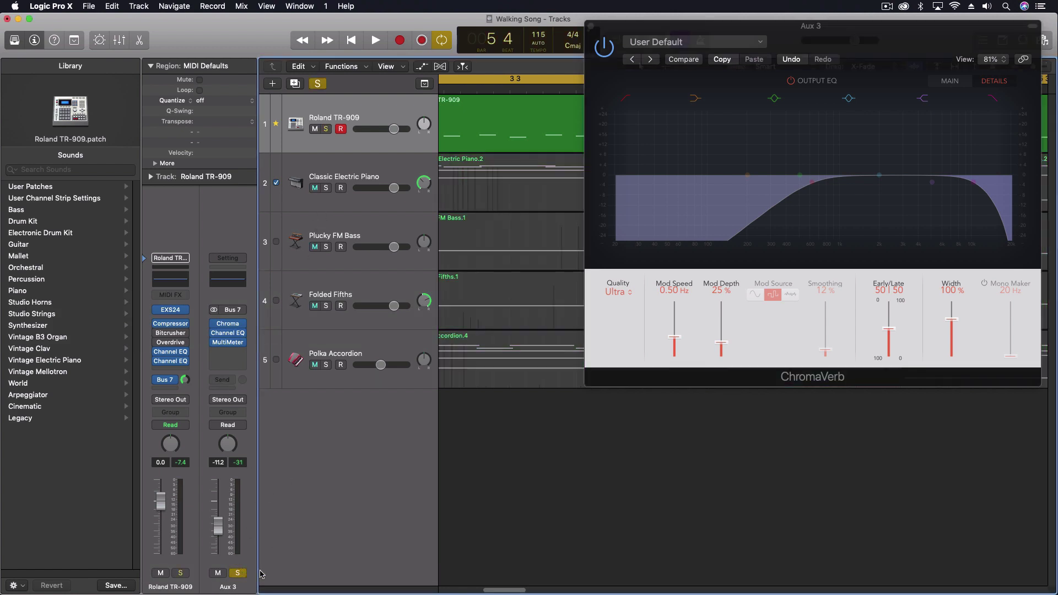
key("space")
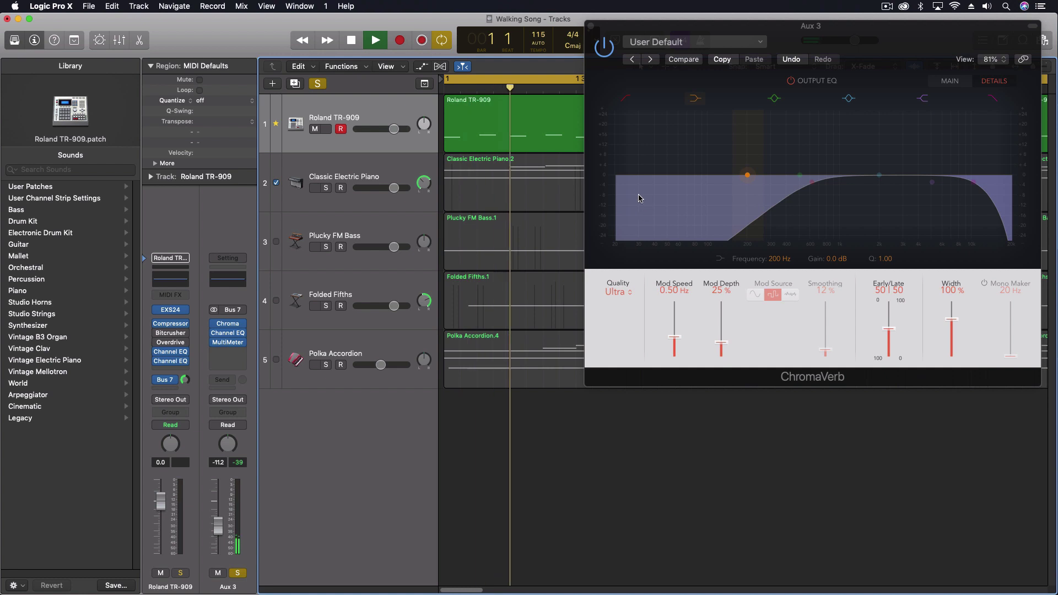
left_click(626, 99)
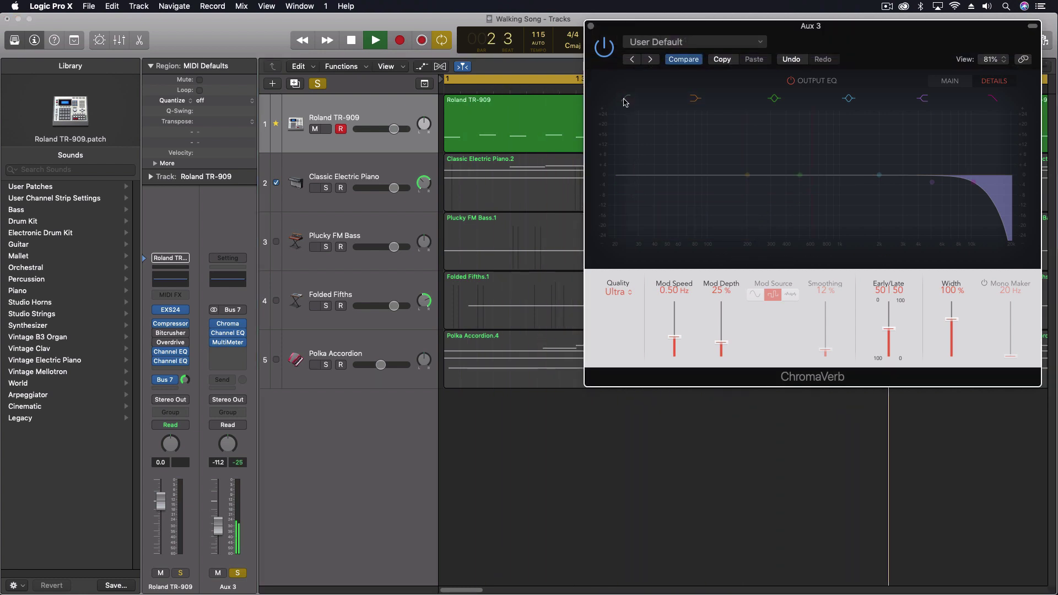
left_click(626, 99)
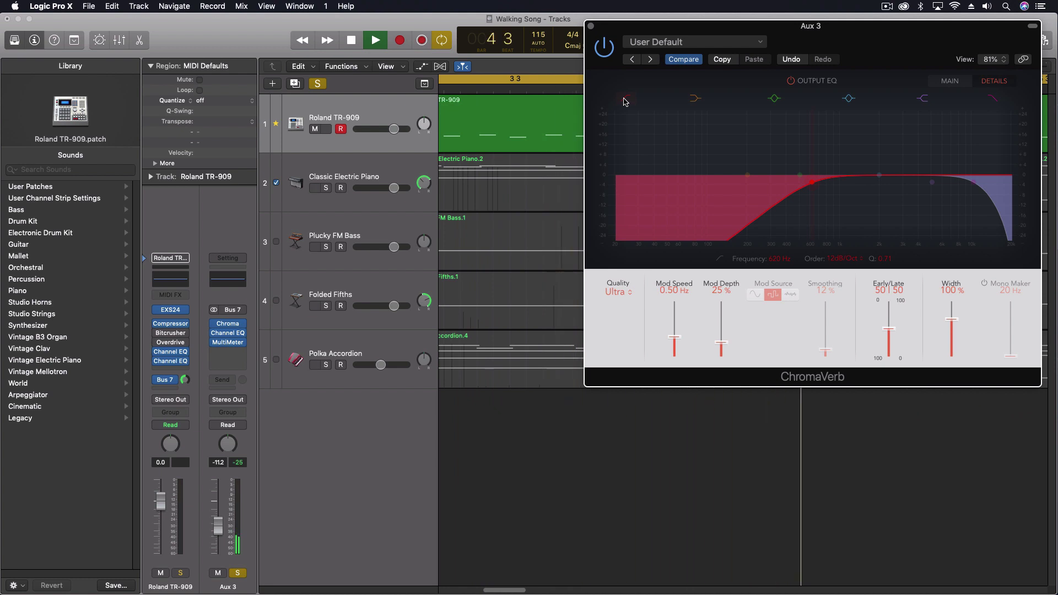
key("space")
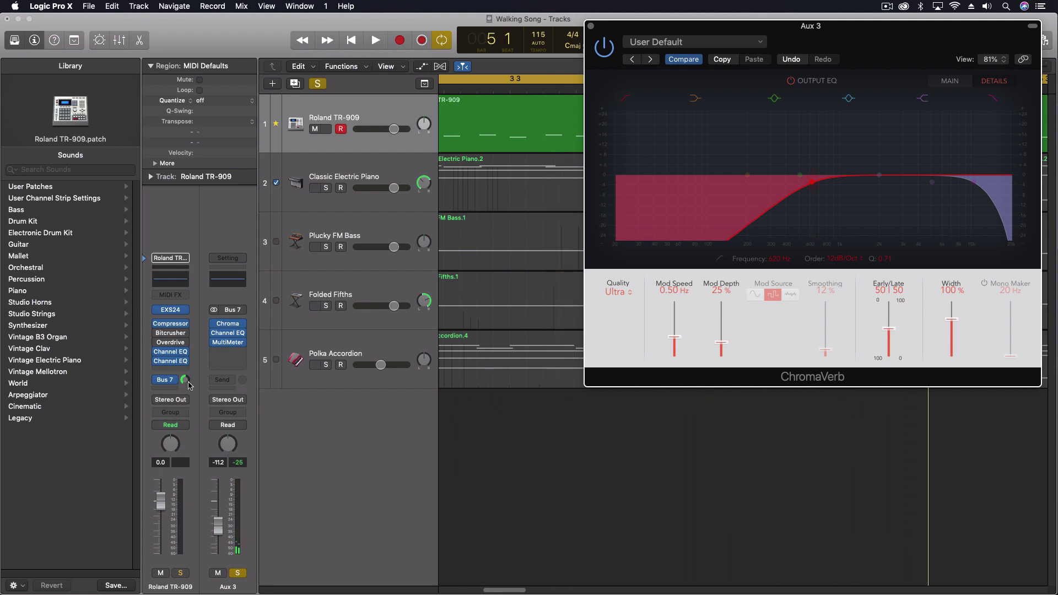
- Reset Aux 3's level to 0.0 dB and set the TR-909 Bus 7 send to -5.7
left_click_drag(186, 381, 185, 374)
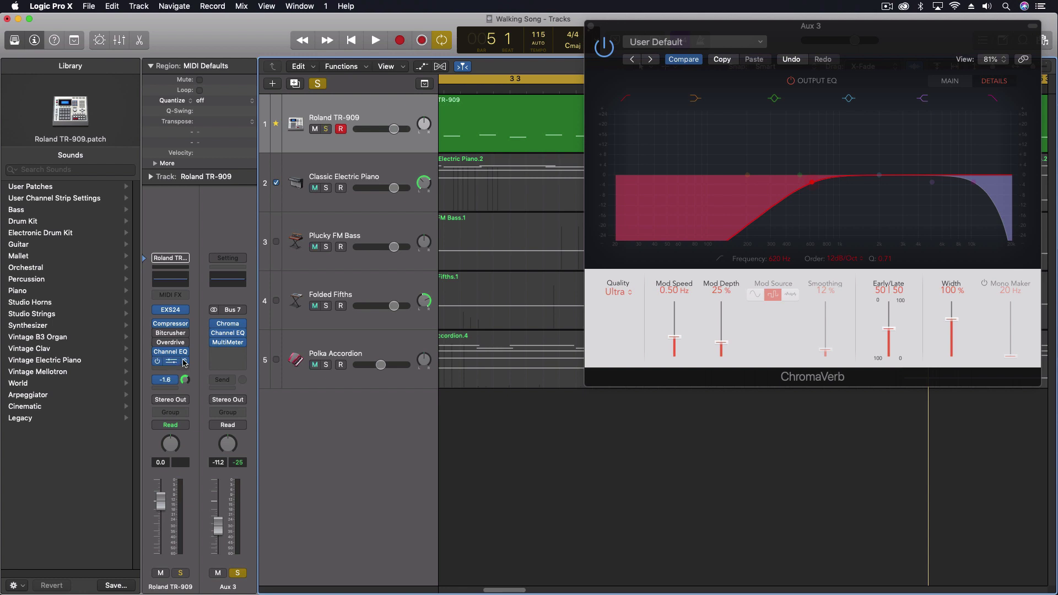
key("space")
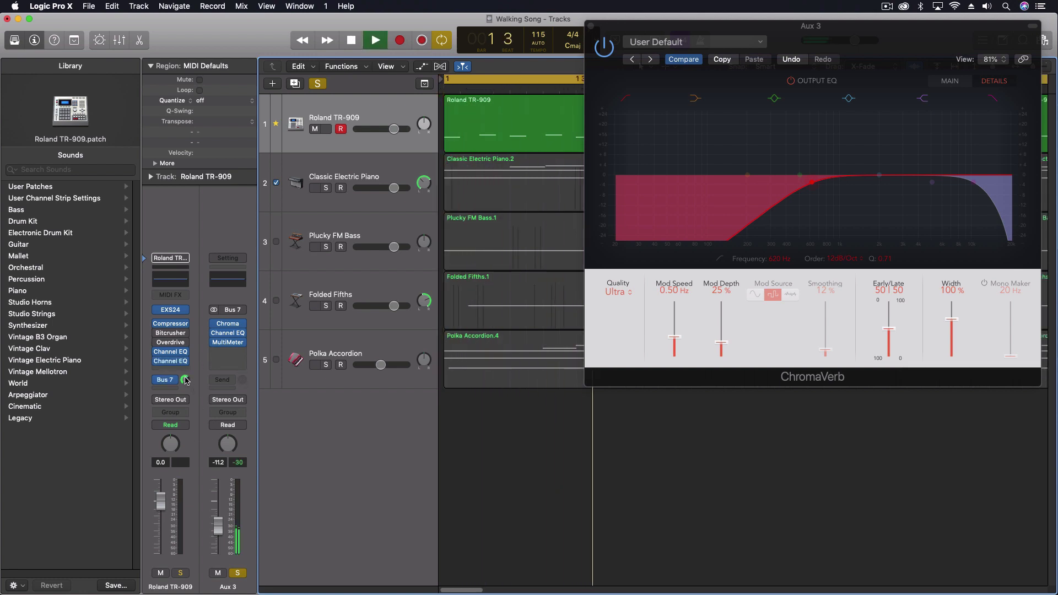
key("space")
left_click(220, 528, "alt")
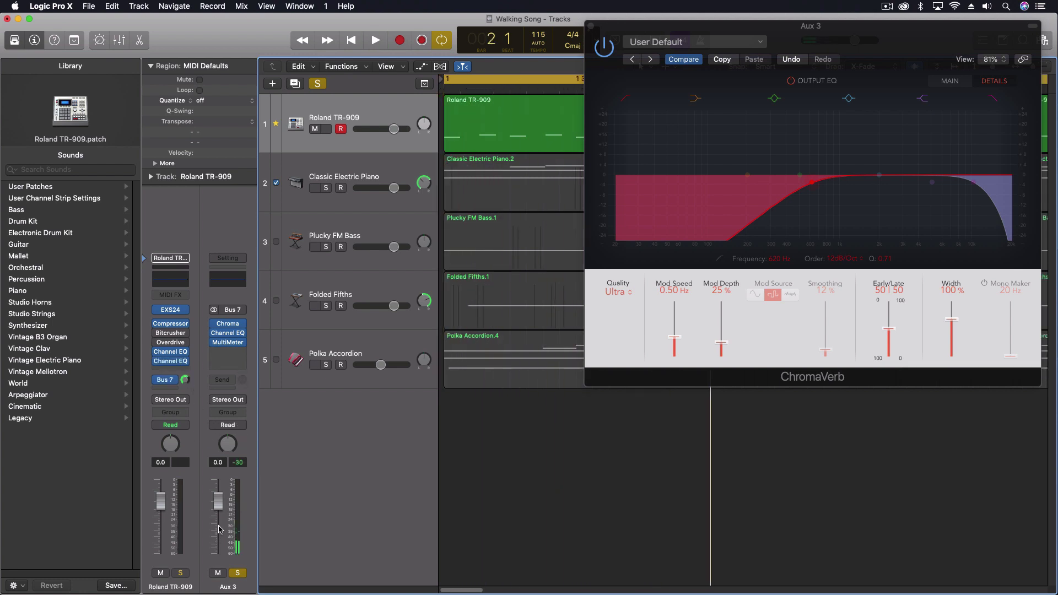
left_click_drag(185, 380, 186, 406)
key("space")
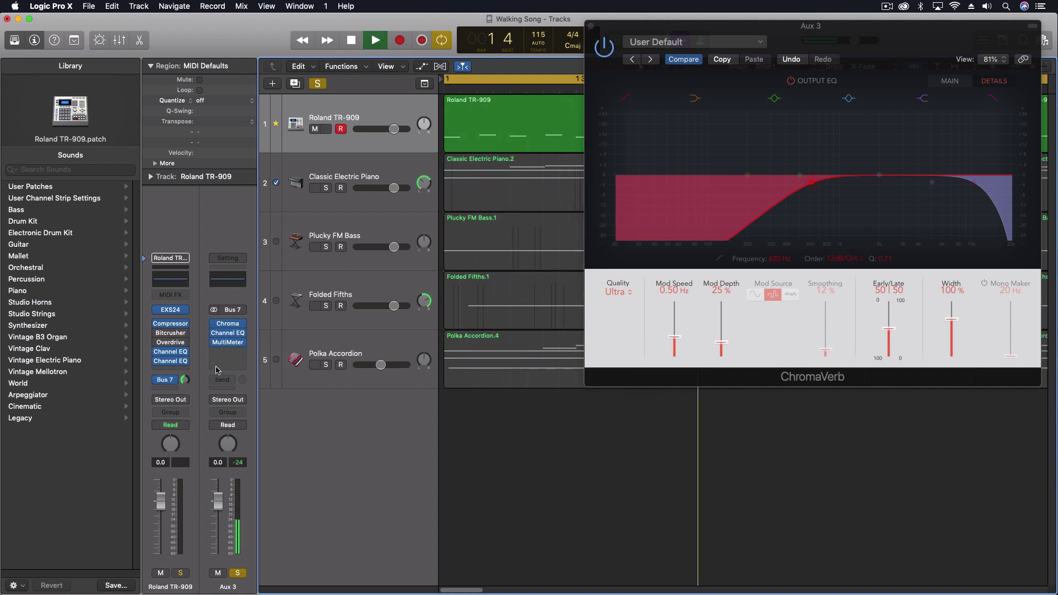
- Re-check the low cut, then lower its frequency to about 370 Hz
left_click(626, 99)
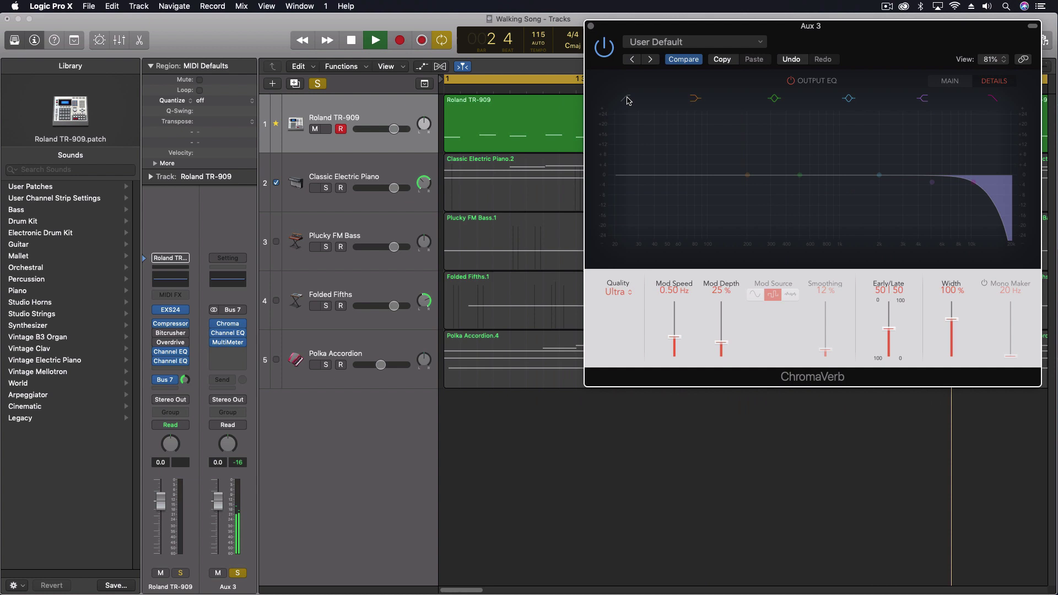
left_click(626, 99)
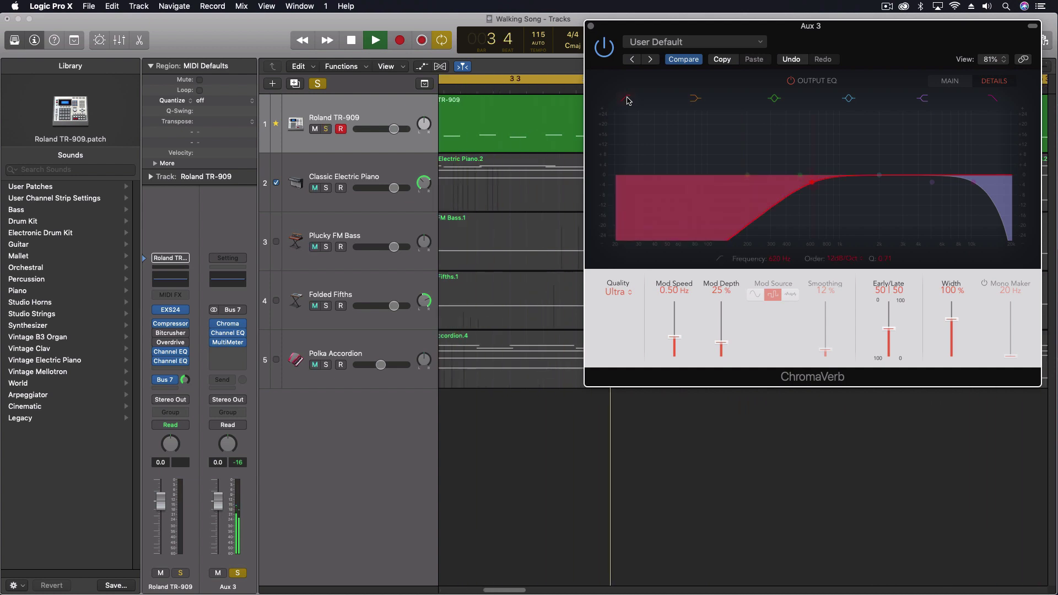
key("space")
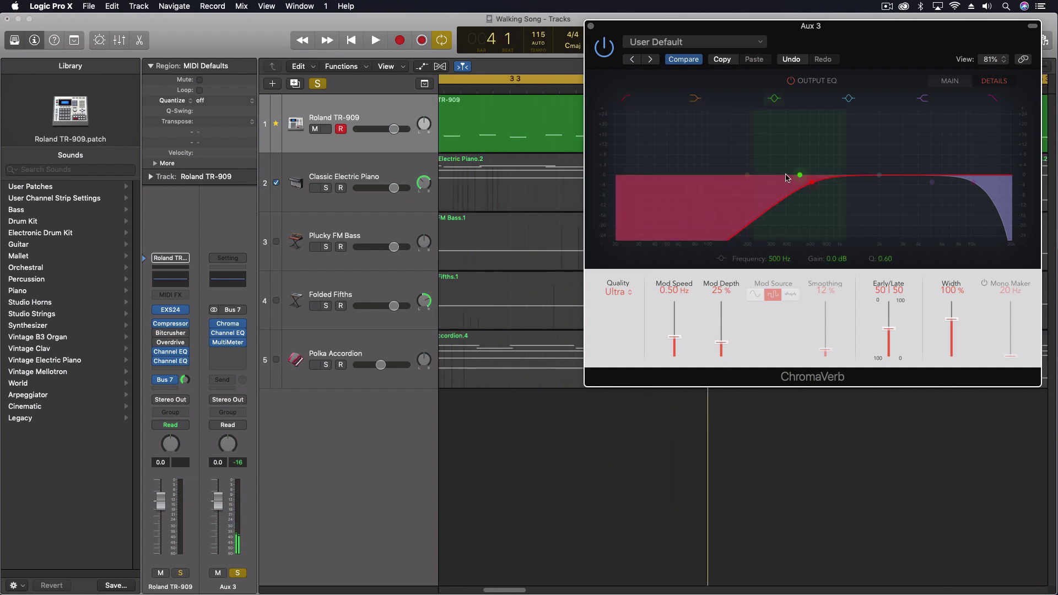
left_click_drag(814, 185, 785, 185)
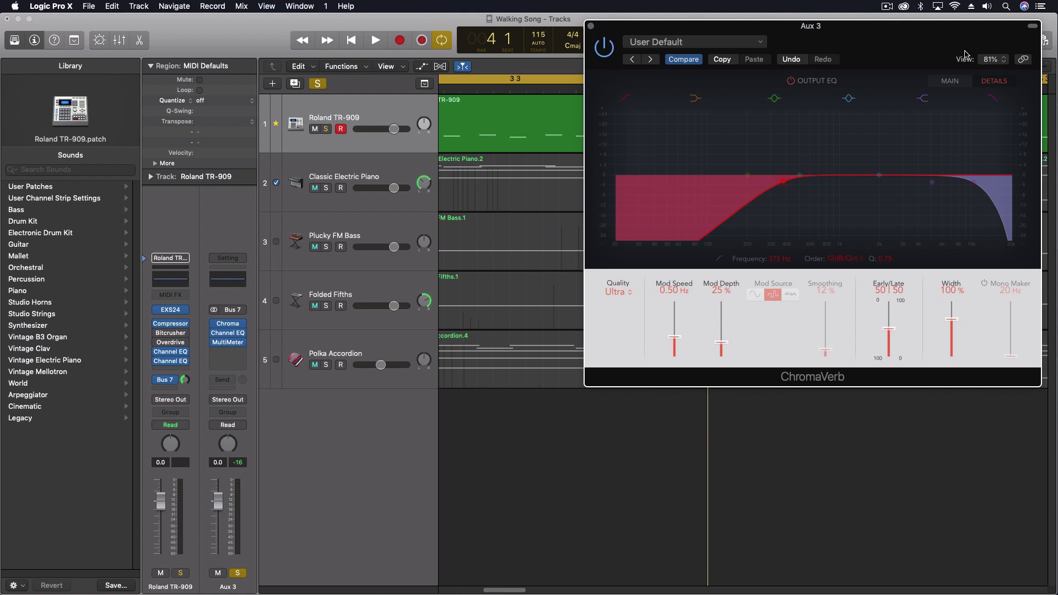
- Widen ChromaVerb's stereo image to 150% and audition it
left_click_drag(952, 321, 954, 285)
key("space")
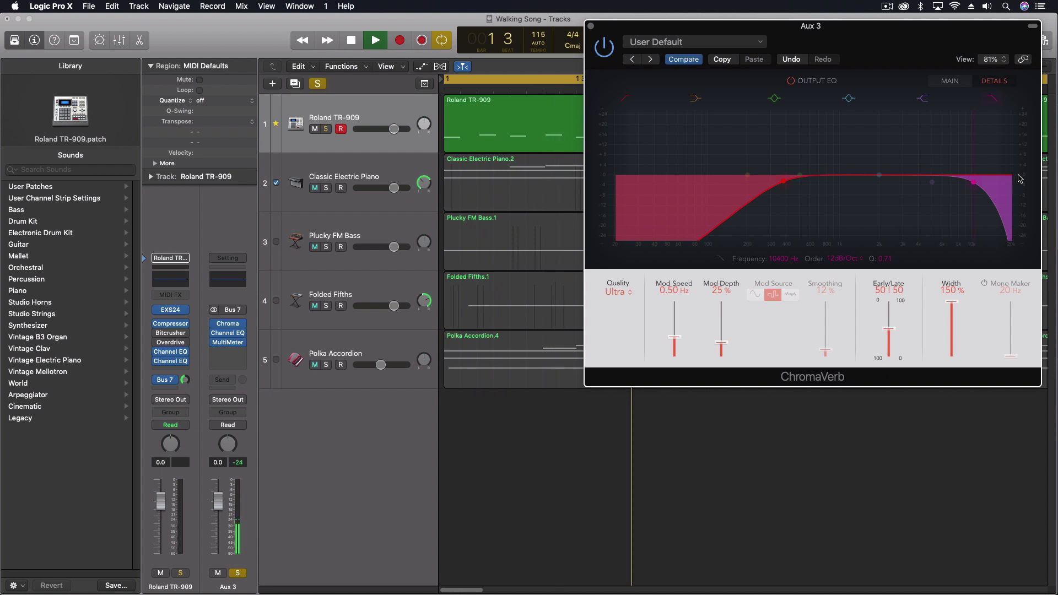
key("space")
- Check the stereo image on Aux 3's MultiMeter goniometer during playback, then close it
left_click(228, 342)
left_click_drag(709, 116, 439, 130)
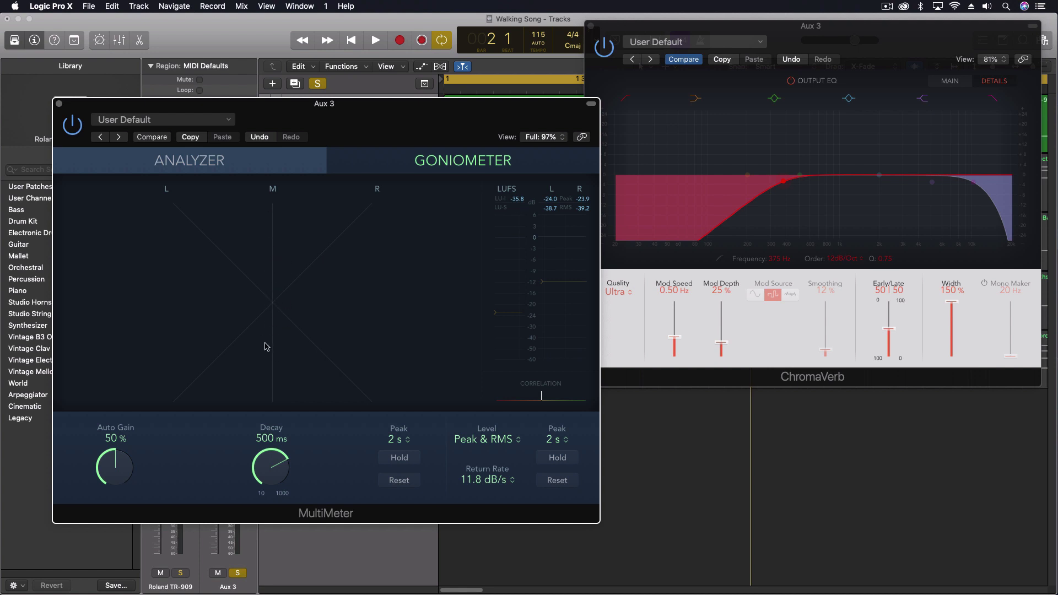
key("space")
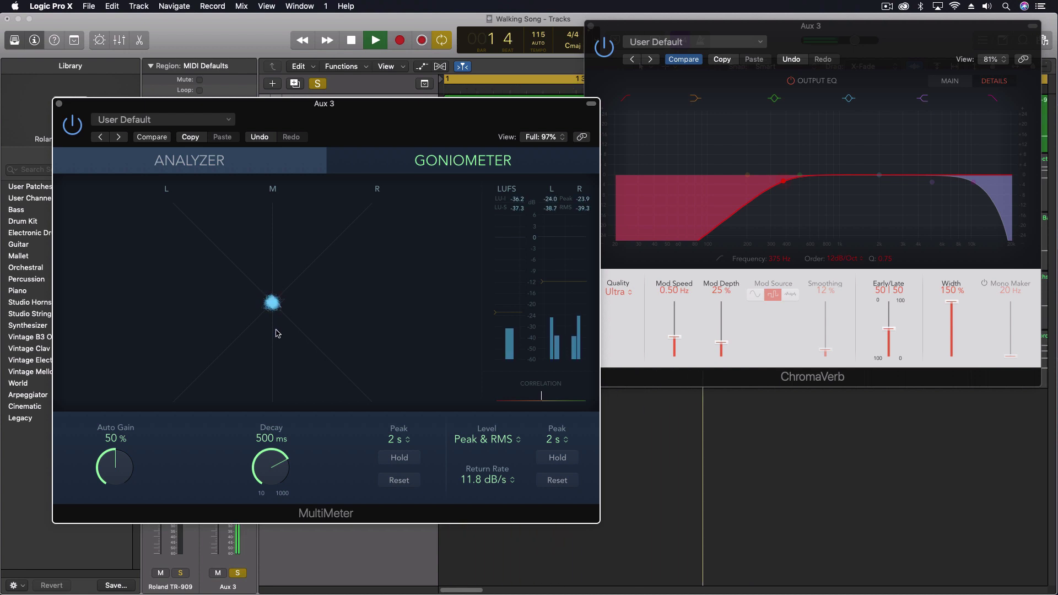
key("space")
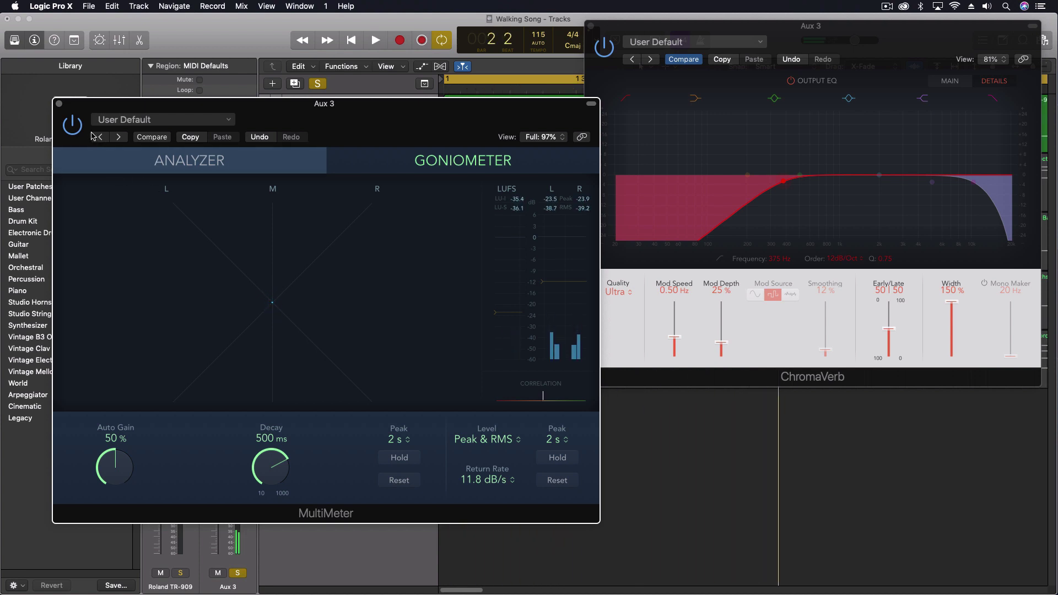
left_click(60, 104)
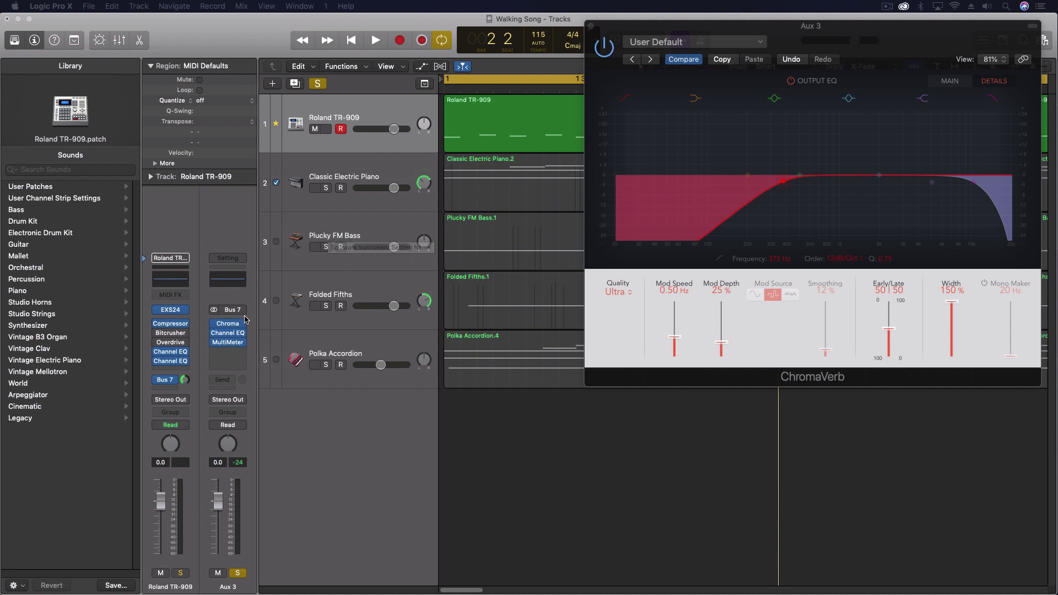
- Set Aux 3's Channel EQ to Mid Only processing with -24 dB gain, then play
left_click(229, 333)
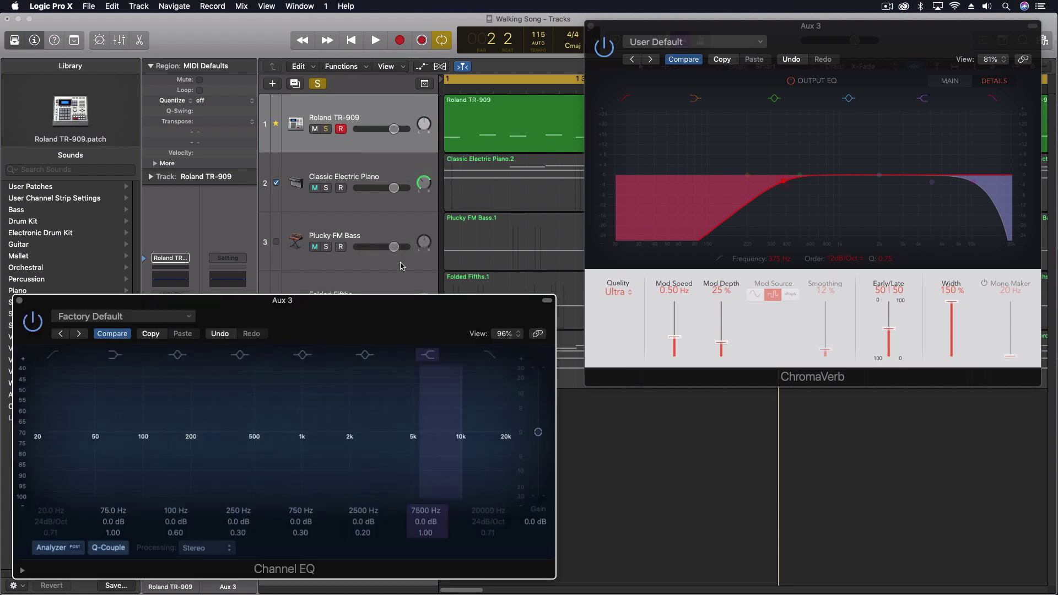
left_click(198, 550)
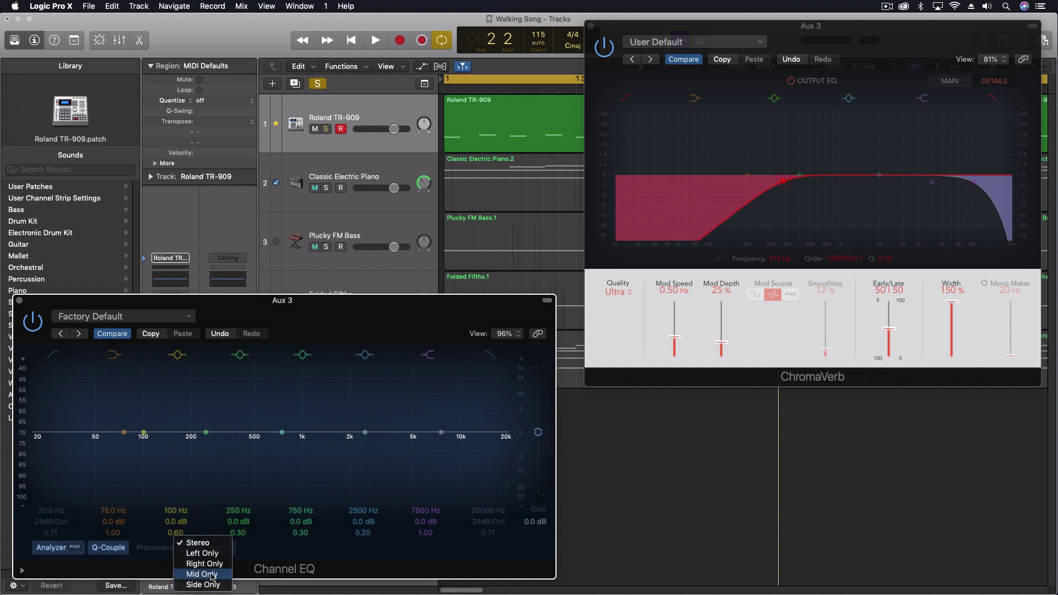
left_click(212, 576)
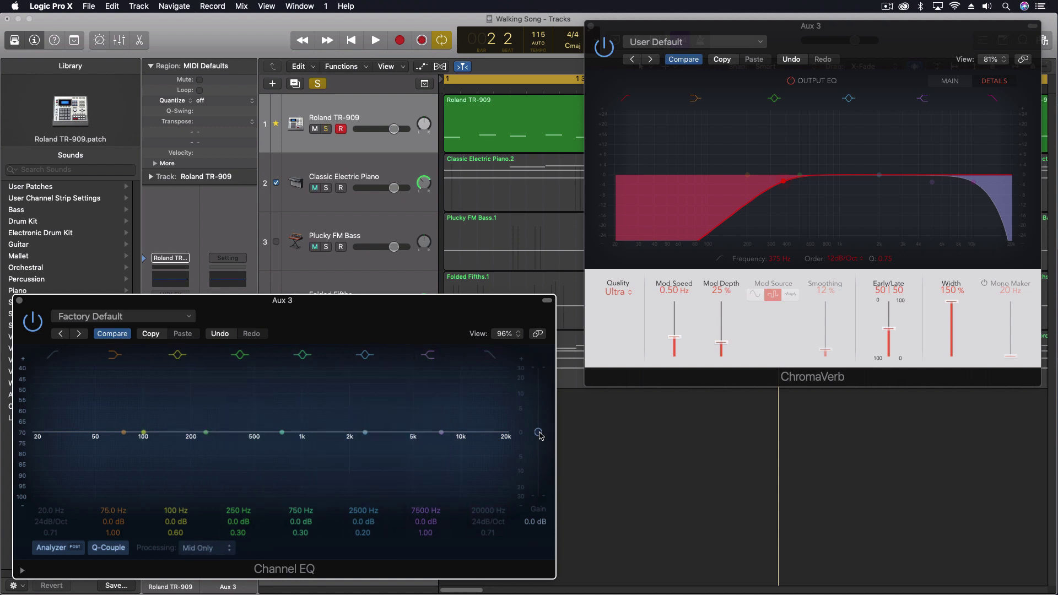
left_click_drag(541, 435, 539, 496)
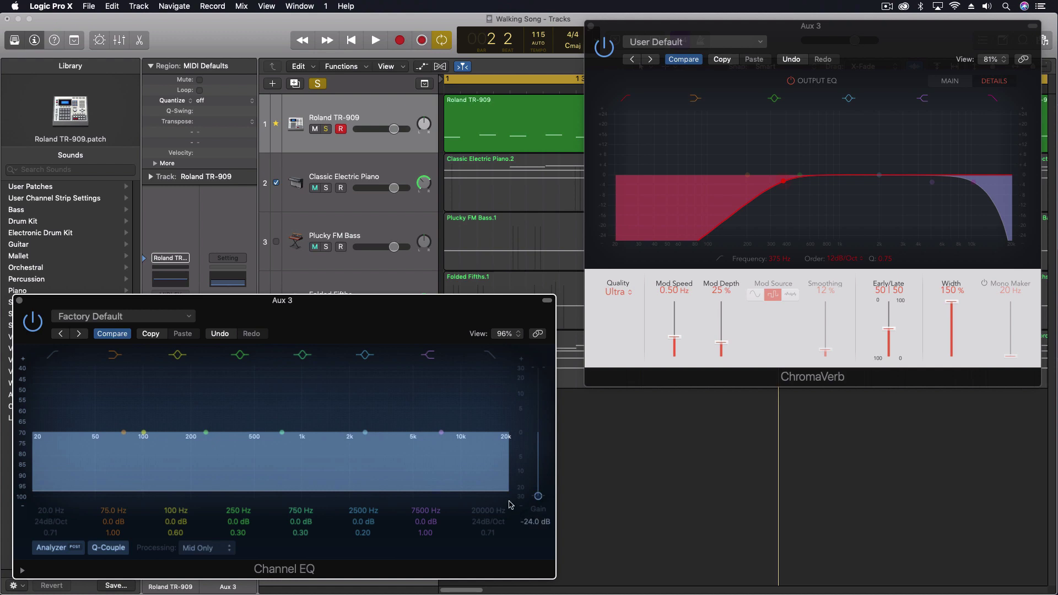
key("space")
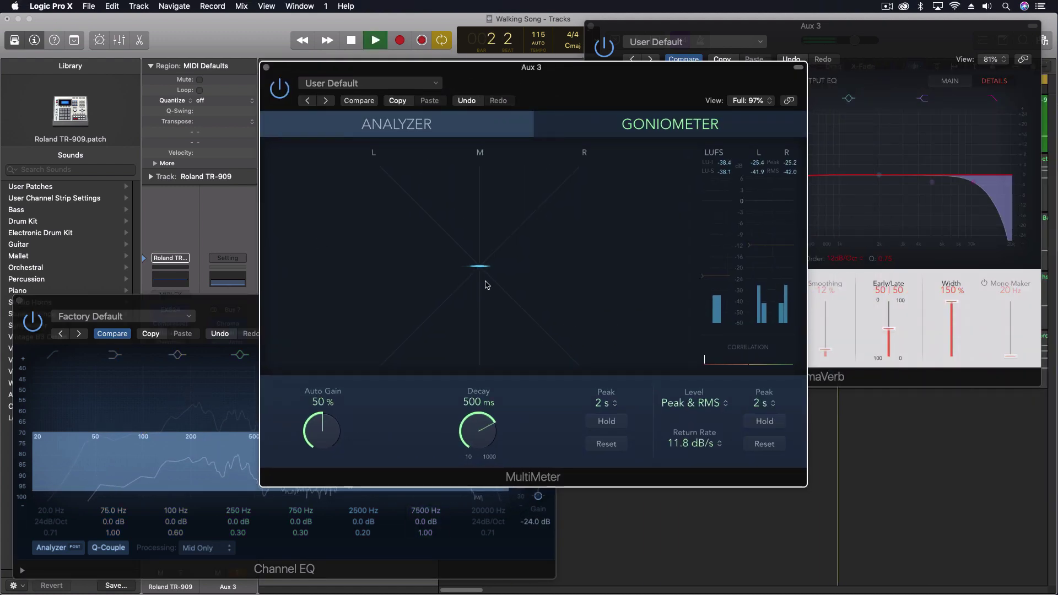
- Replay with the Channel EQ mid gain raised to about -11.5 dB for comparison
key("space")
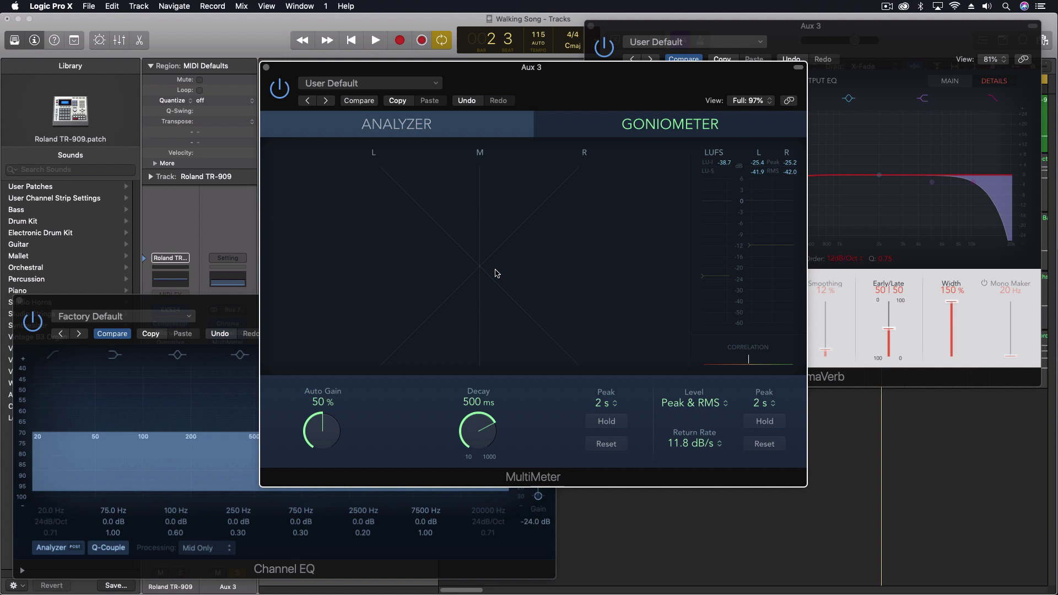
key("space")
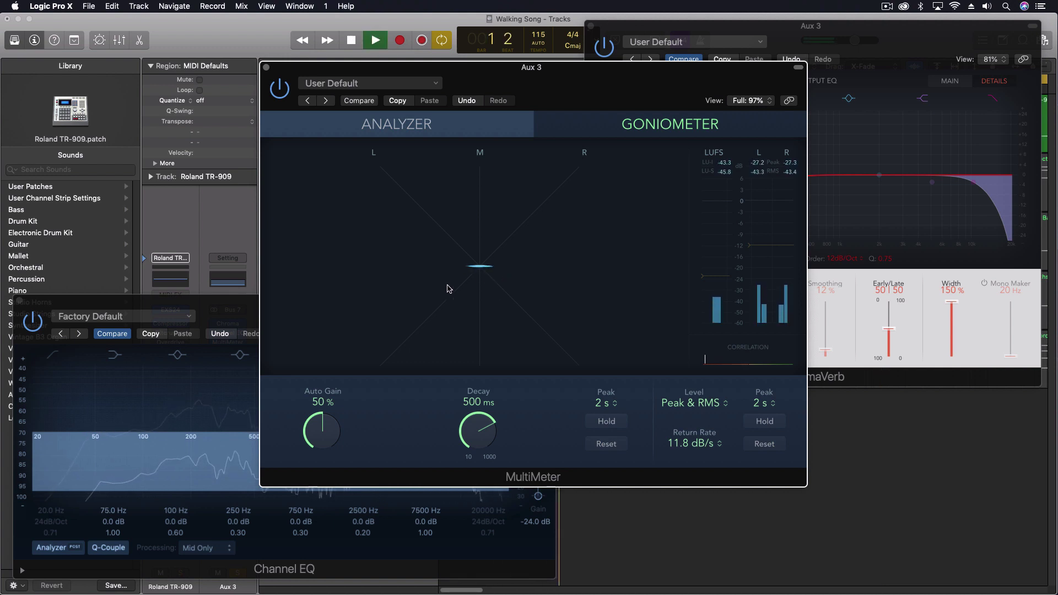
left_click(499, 465)
mouse_move(538, 496)
left_mouse_down()
mouse_move(539, 462)
mouse_move(539, 503)
left_mouse_up()
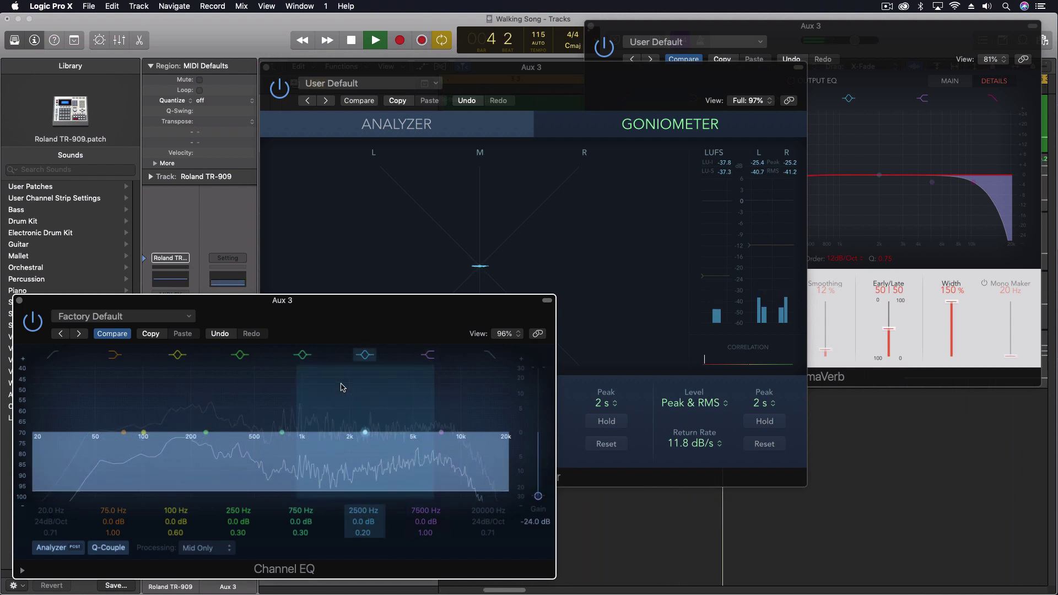
- Stop playback and close the Channel EQ and MultiMeter windows
key("space")
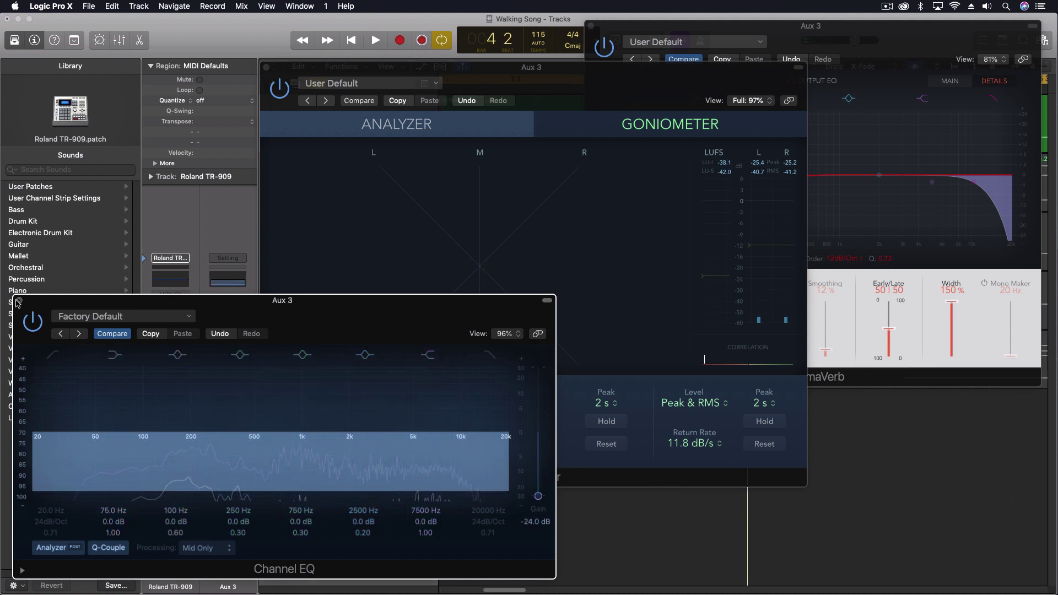
key("super+w")
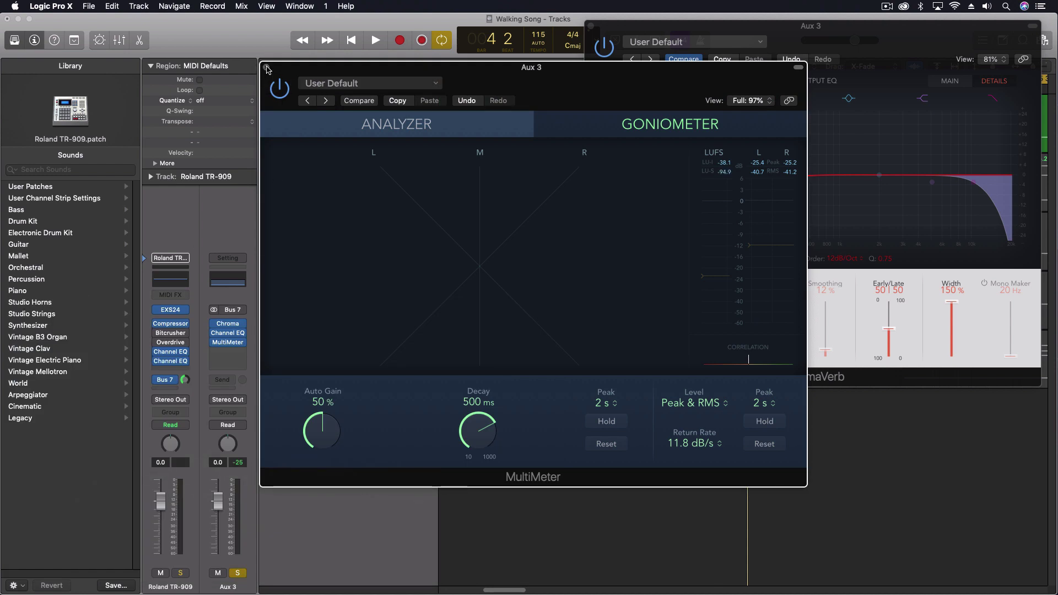
left_click(267, 68)
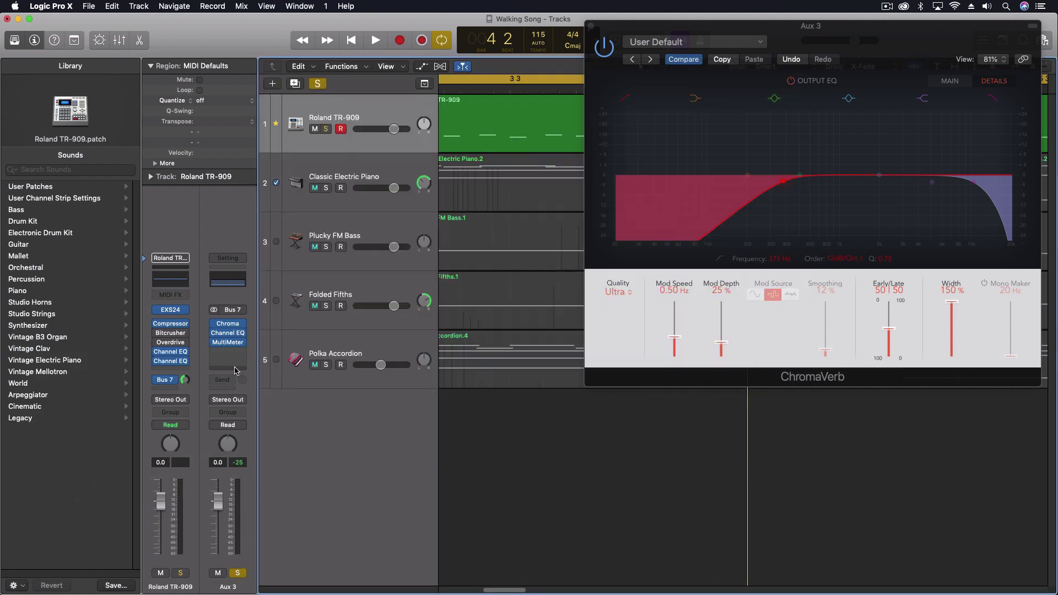
- Solo the Roland TR-909 and compare its sound with Aux 3 muted and unmuted
left_click(179, 574)
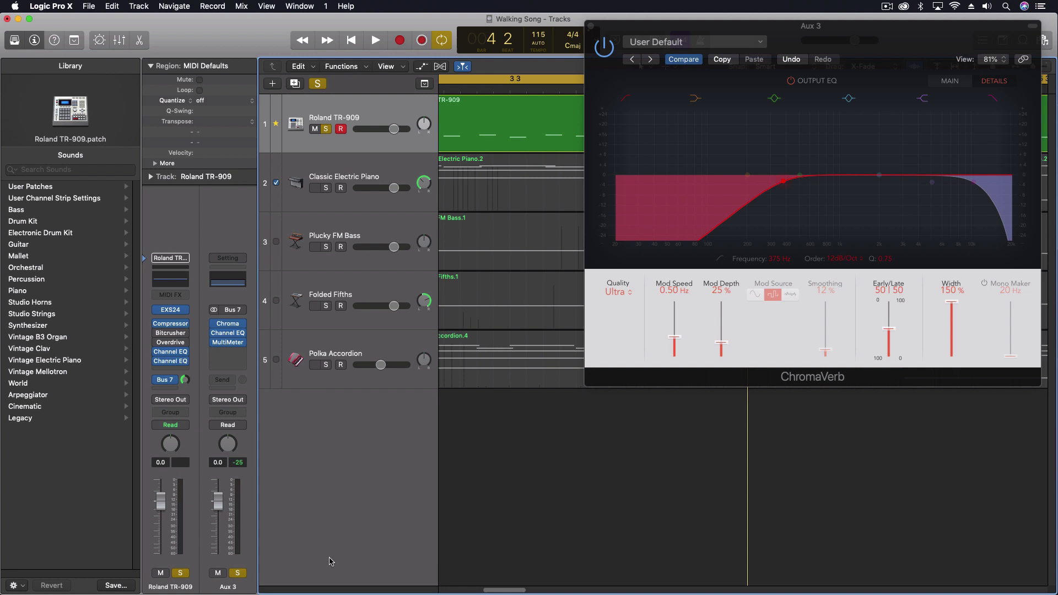
key("space")
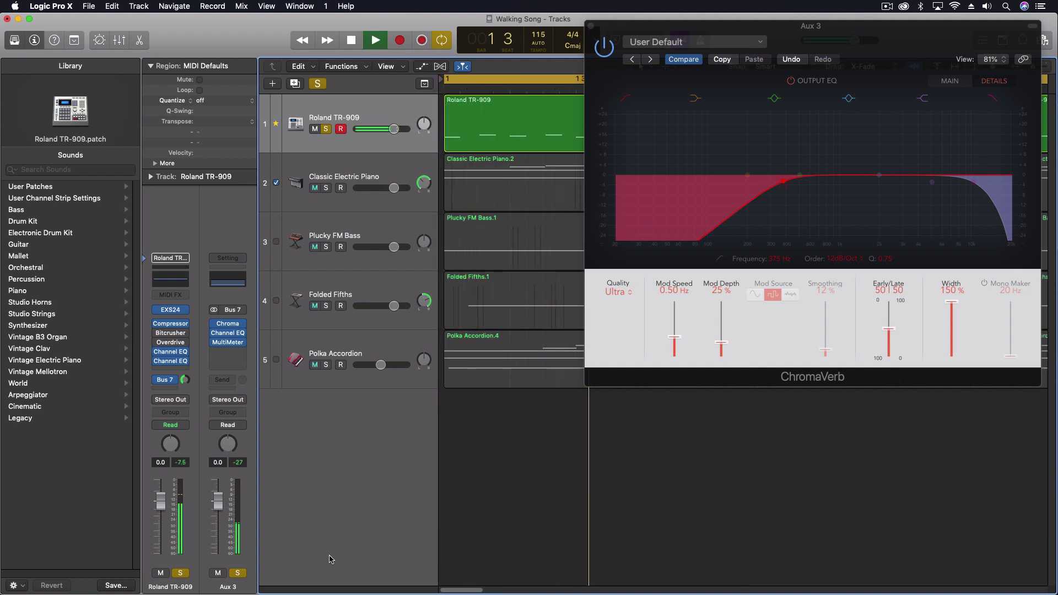
left_click(218, 574)
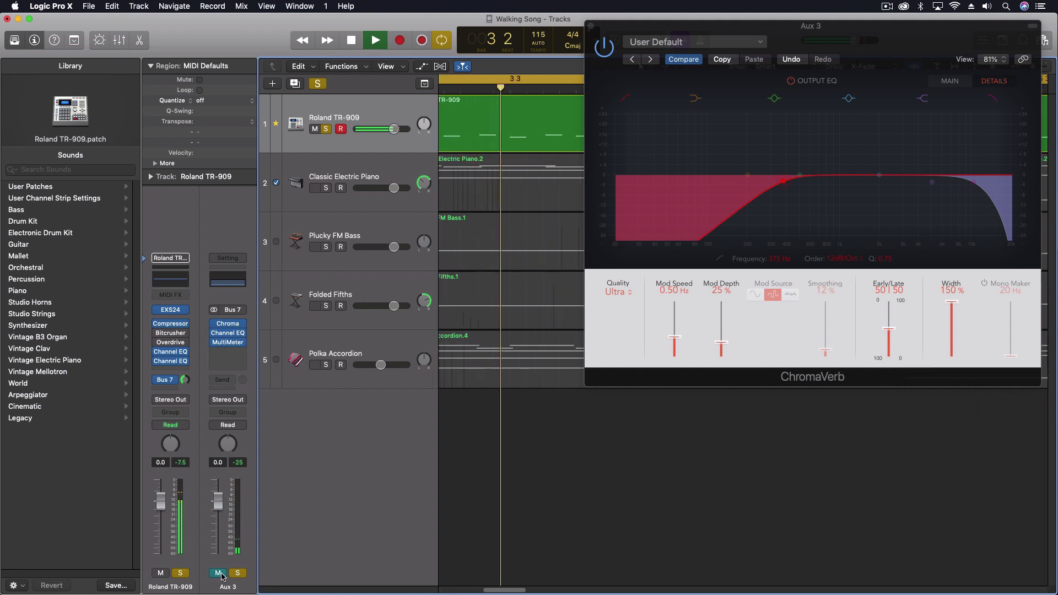
left_click(219, 574)
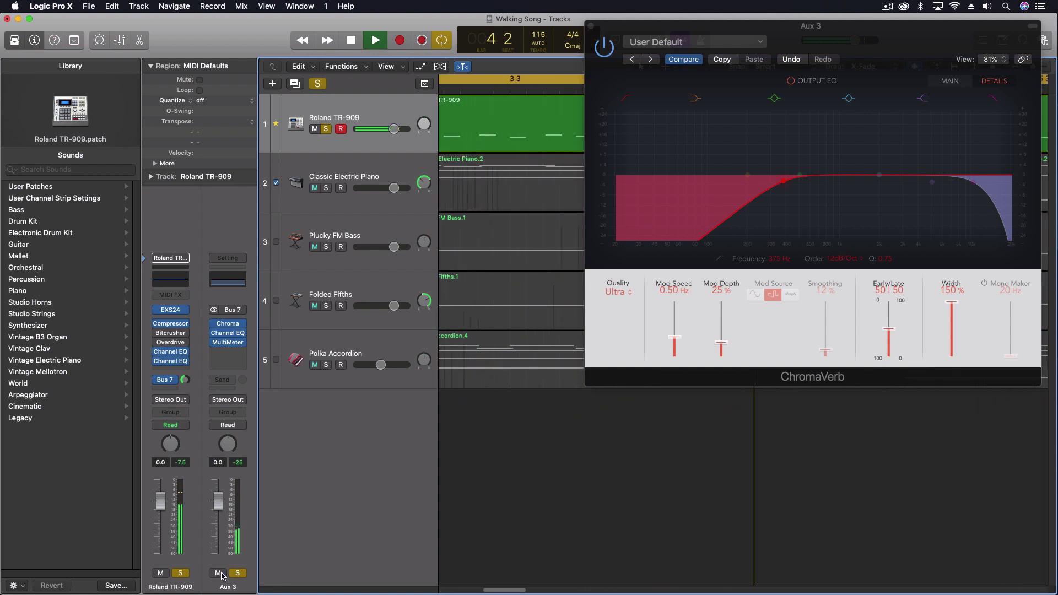
- Lower the TR-909 Bus 7 send to -10.0, unsolo the track, and stop playback
mouse_move(185, 383)
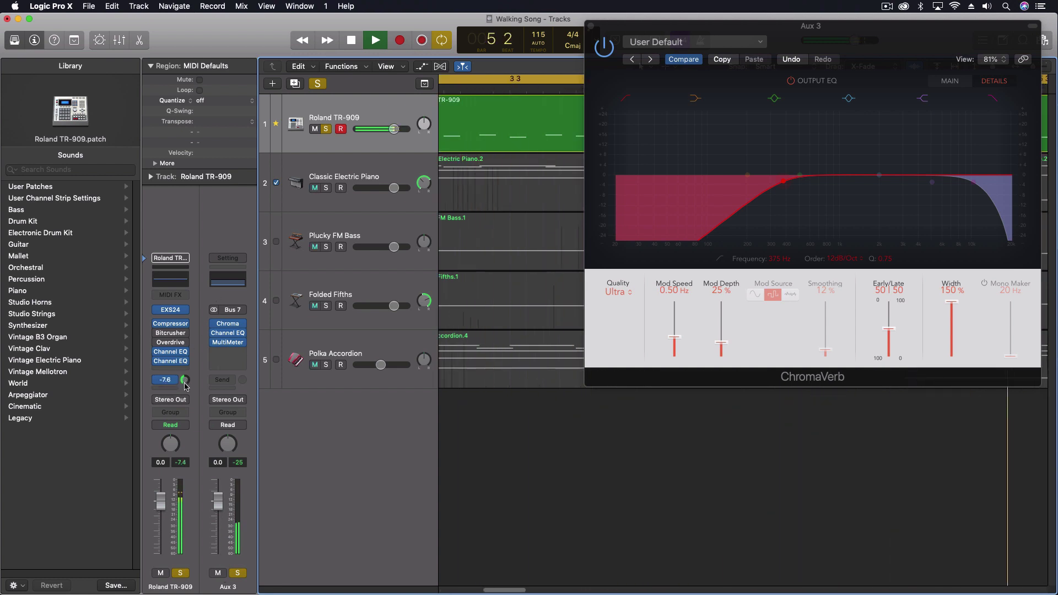
scroll(186, 382, "down", 3)
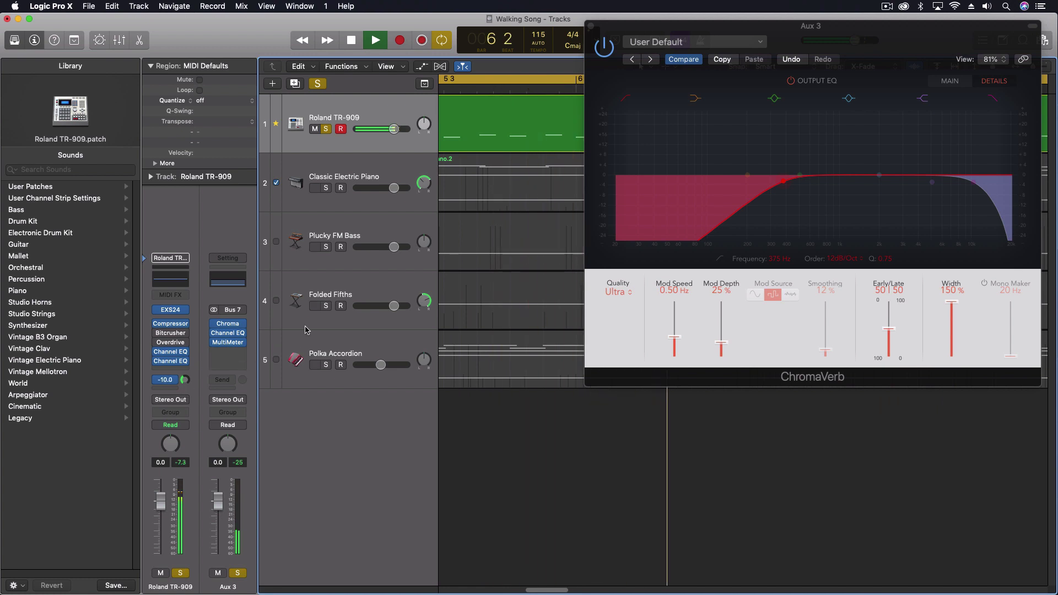
key("s")
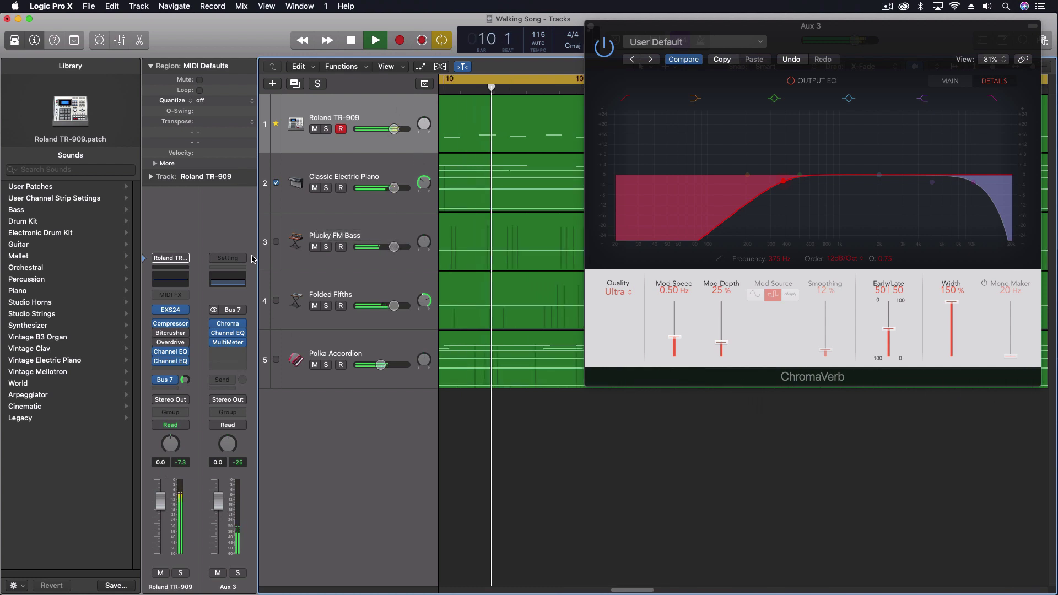
mouse_move(178, 313)
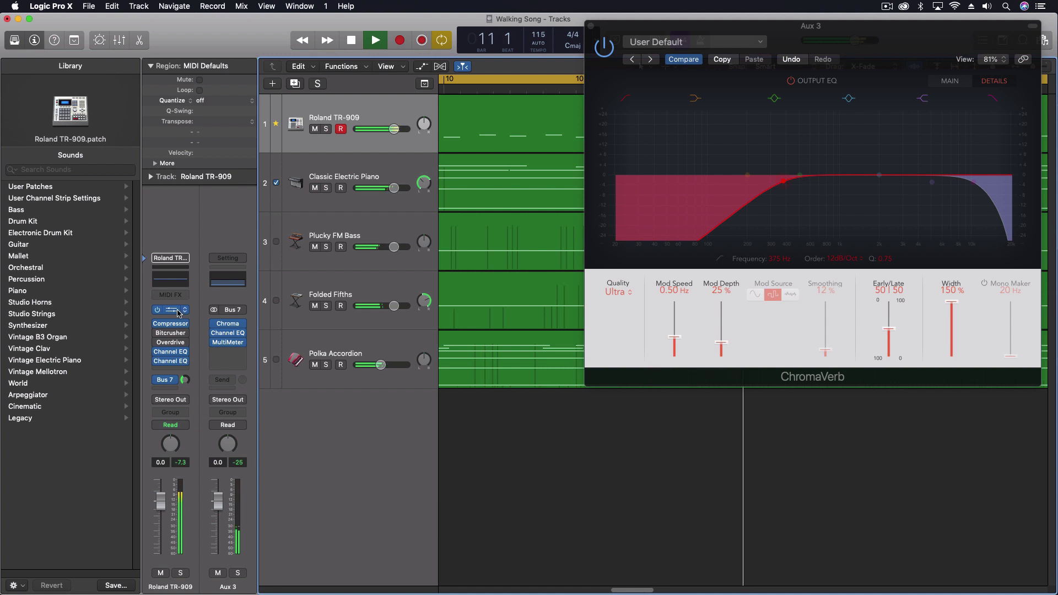
key("space")
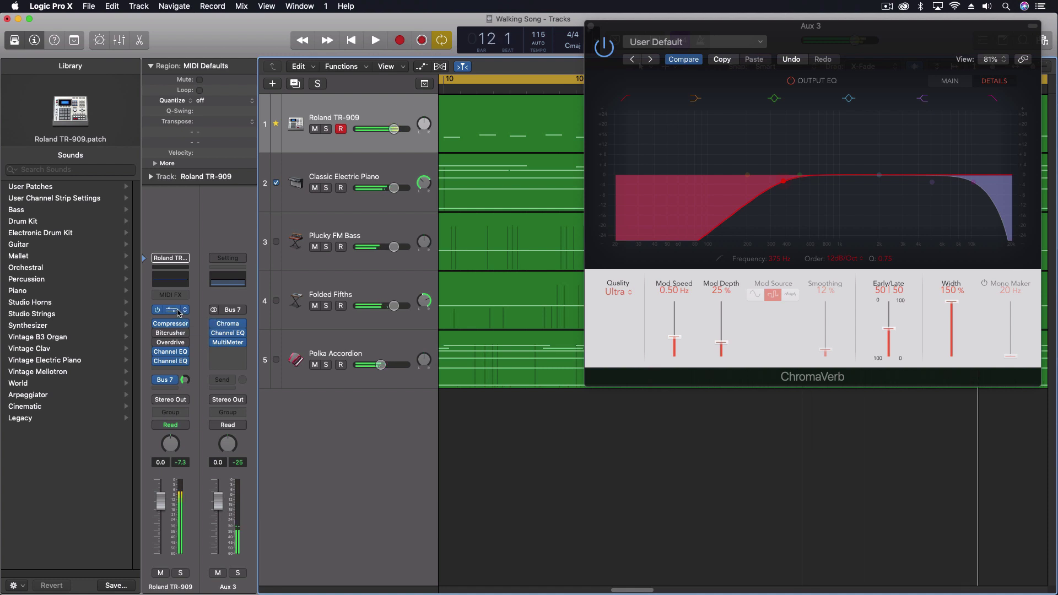